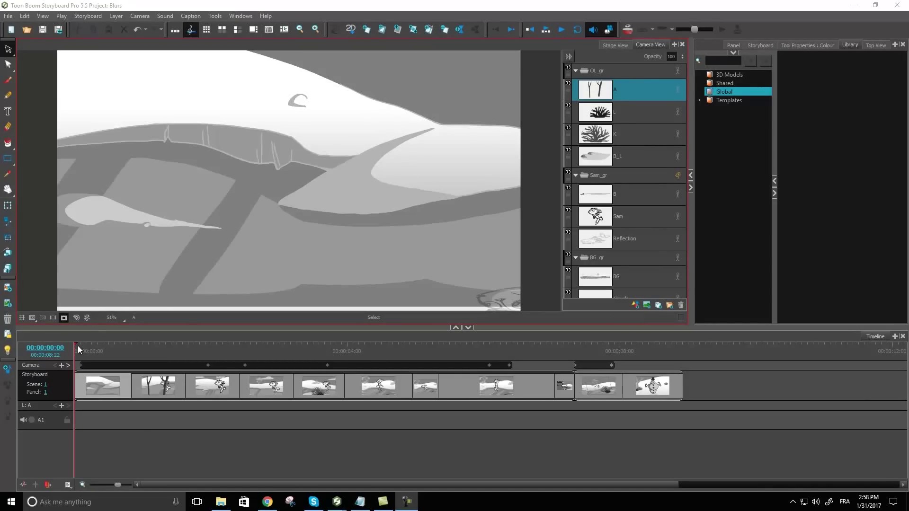
# Step: Scrub the timeline to the panel where Sam stands on the ice above his reflection
pyautogui.moveTo(78, 348); pyautogui.dragTo(395, 356)
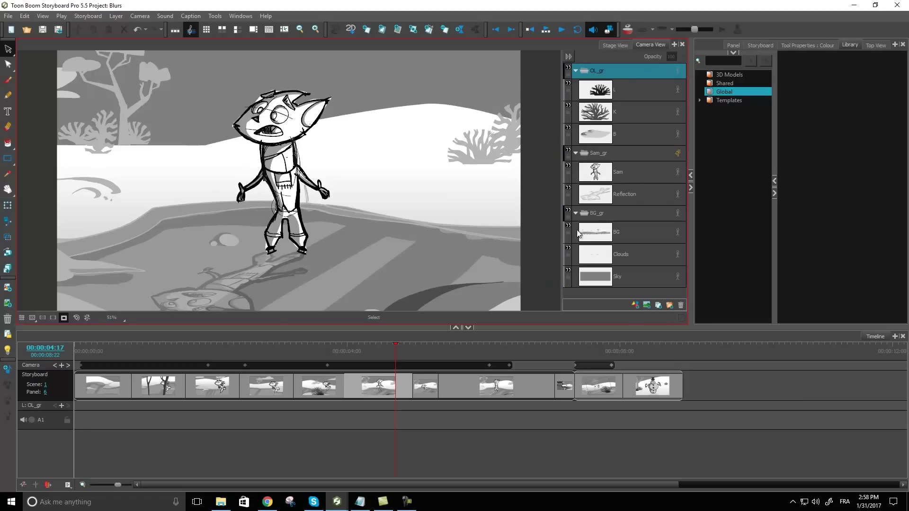
# Step: Duplicate the Reflection layer as Reflection_1 and hide the original Reflection layer
pyautogui.click(611, 200)
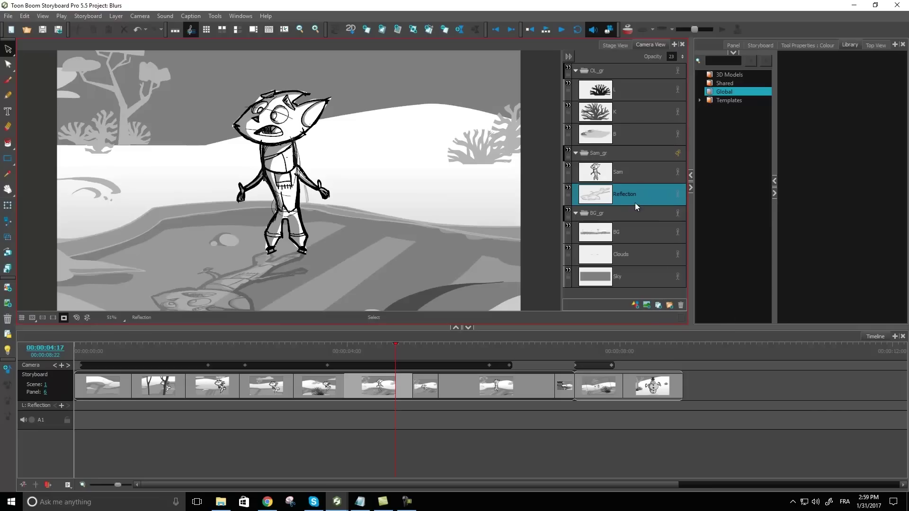
pyautogui.click(658, 306)
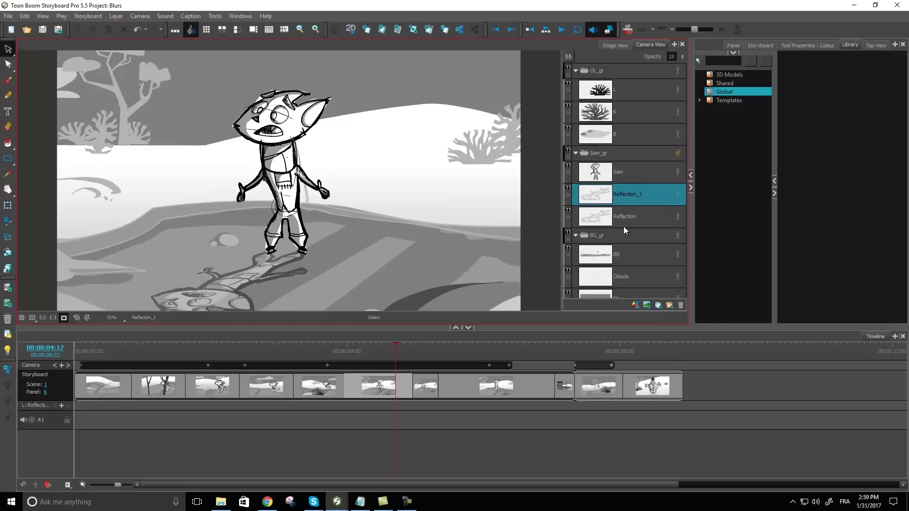
pyautogui.click(569, 212)
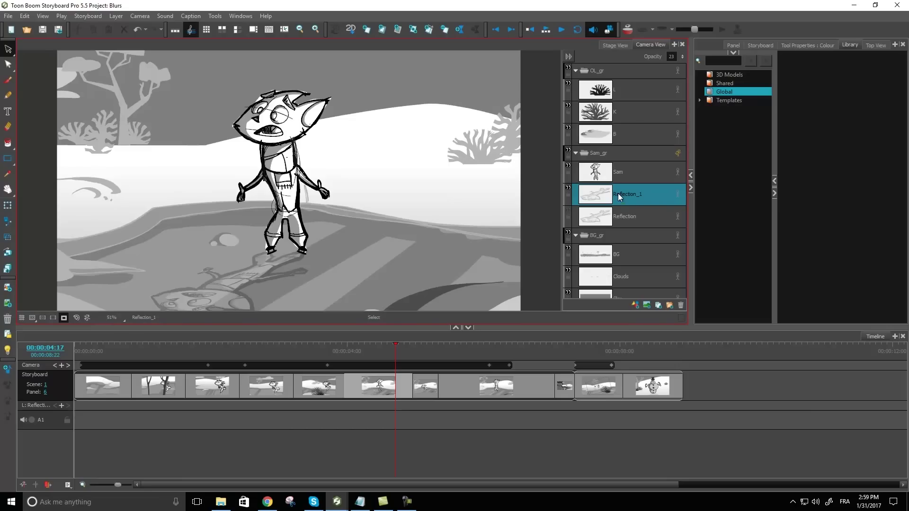
# Step: Convert Reflection_1 to a bitmap layer at 200% factors, giving a 3840 by 2160 canvas
pyautogui.rightClick(619, 197)
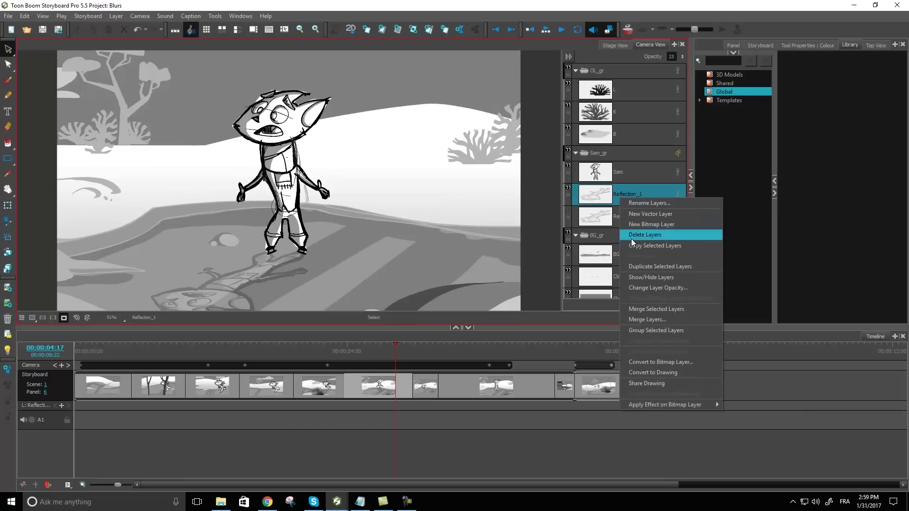
pyautogui.click(681, 363)
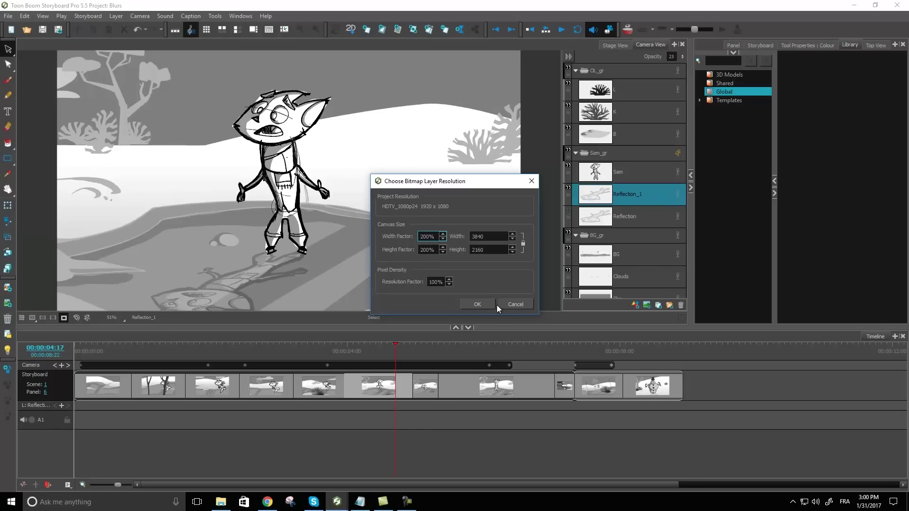
pyautogui.click(478, 304)
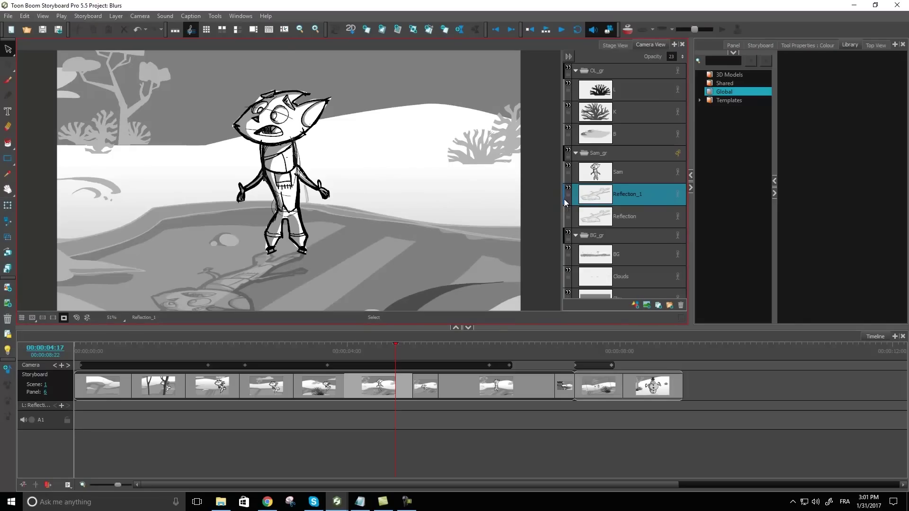
# Step: Apply a Blur effect with radius 5 at High quality to the Reflection_1 bitmap layer
pyautogui.rightClick(614, 197)
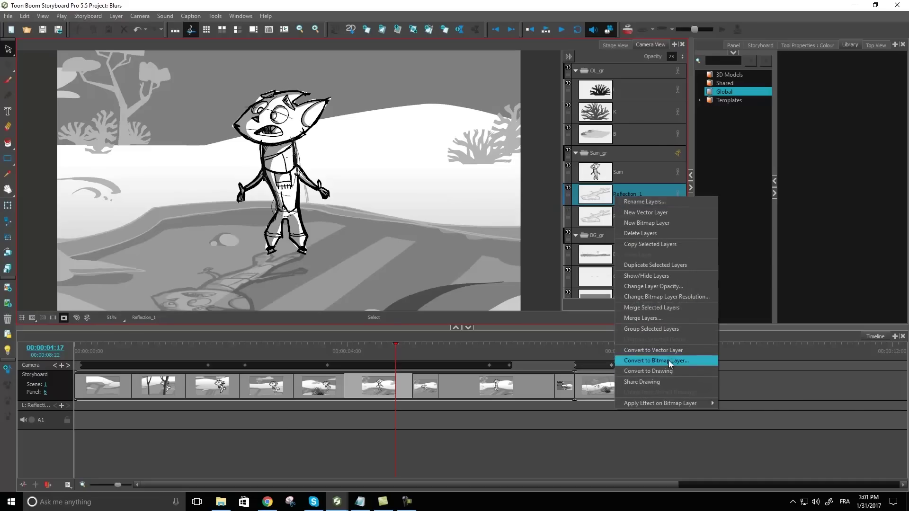
pyautogui.moveTo(660, 404)
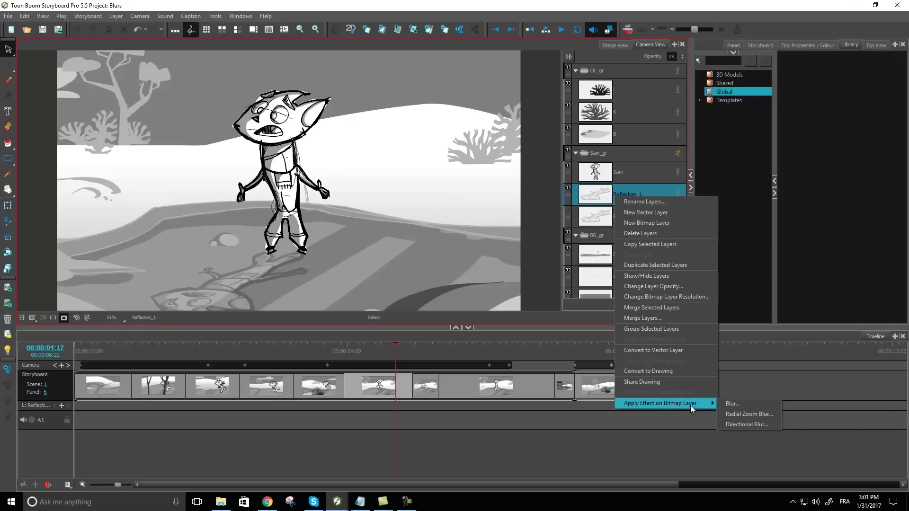
pyautogui.click(745, 405)
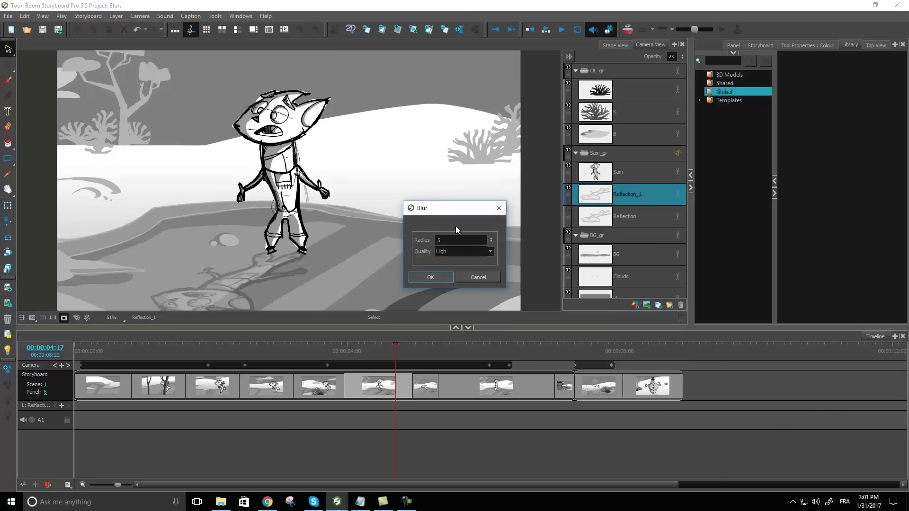
pyautogui.moveTo(434, 212); pyautogui.dragTo(458, 217)
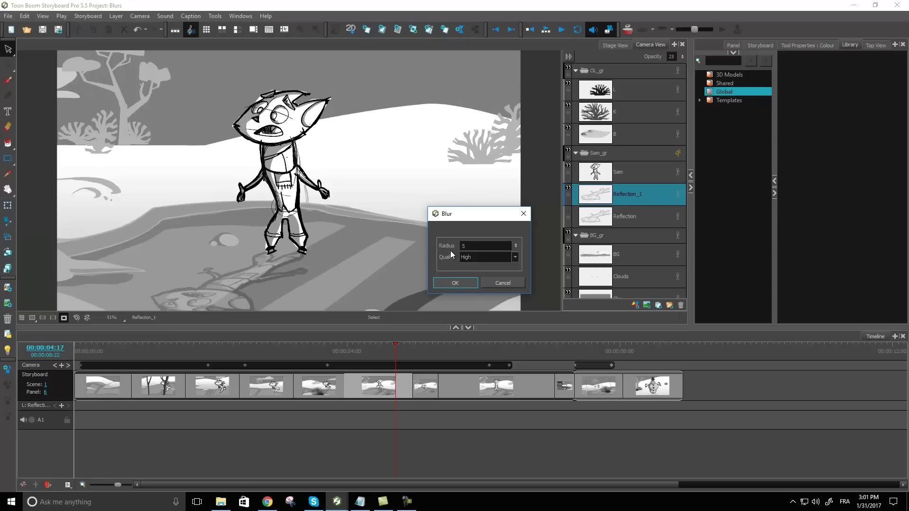
pyautogui.click(464, 246)
pyautogui.write('5')
pyautogui.moveTo(493, 215); pyautogui.dragTo(495, 153)
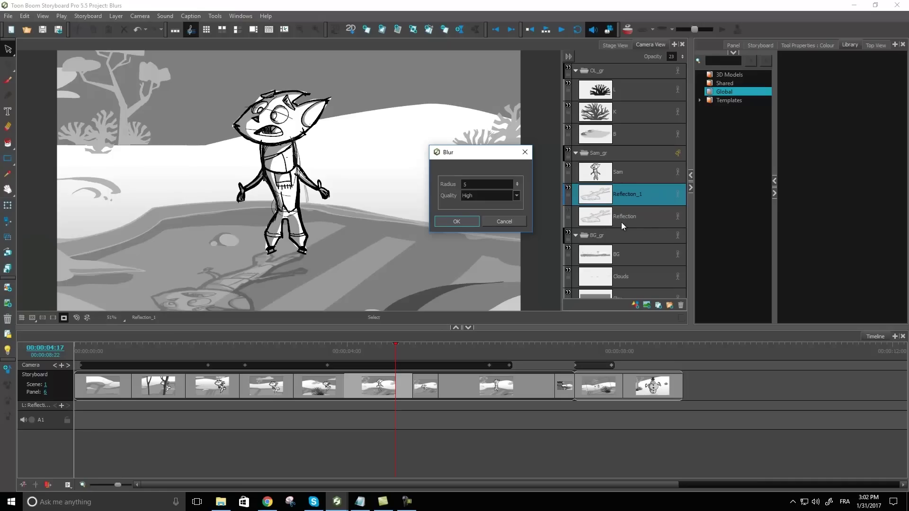
pyautogui.click(459, 223)
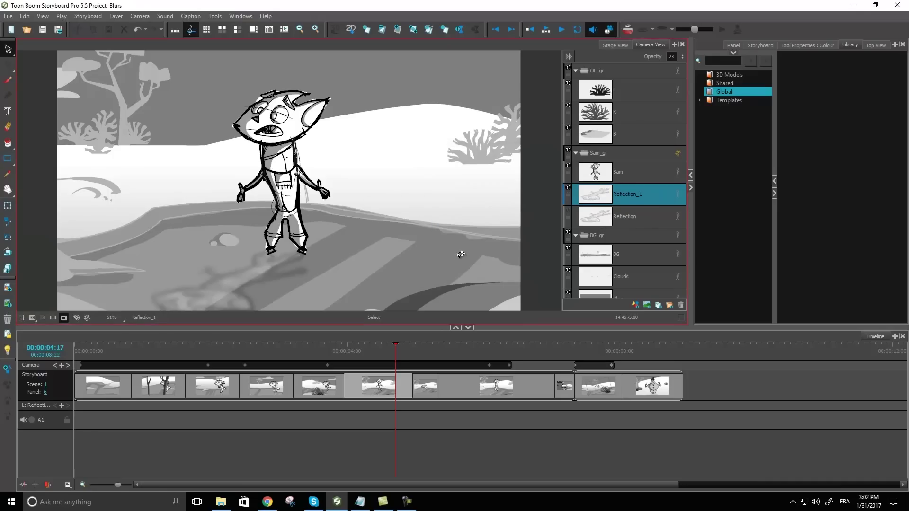